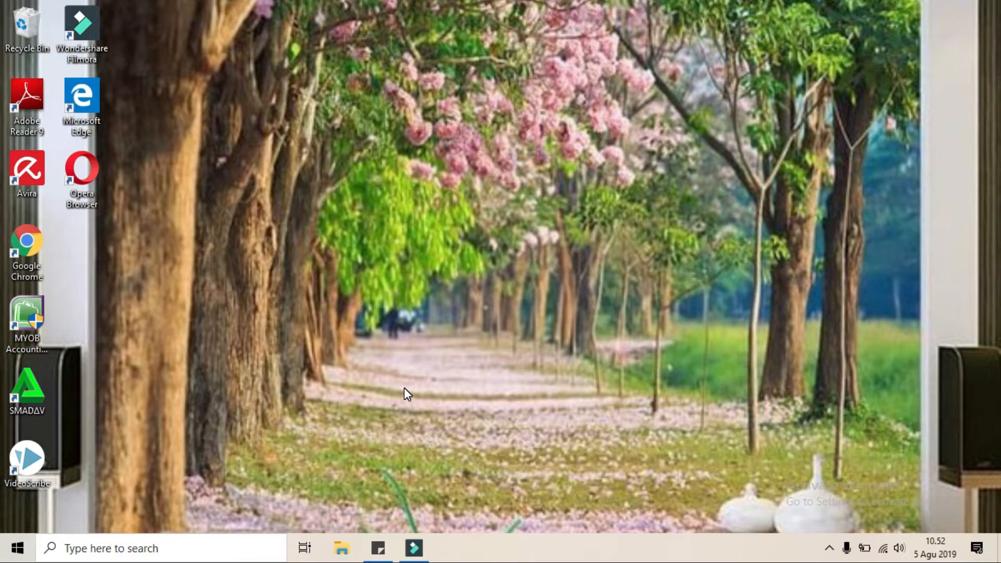
Open MYOB Accounting from the desktop
double_click(33, 318)
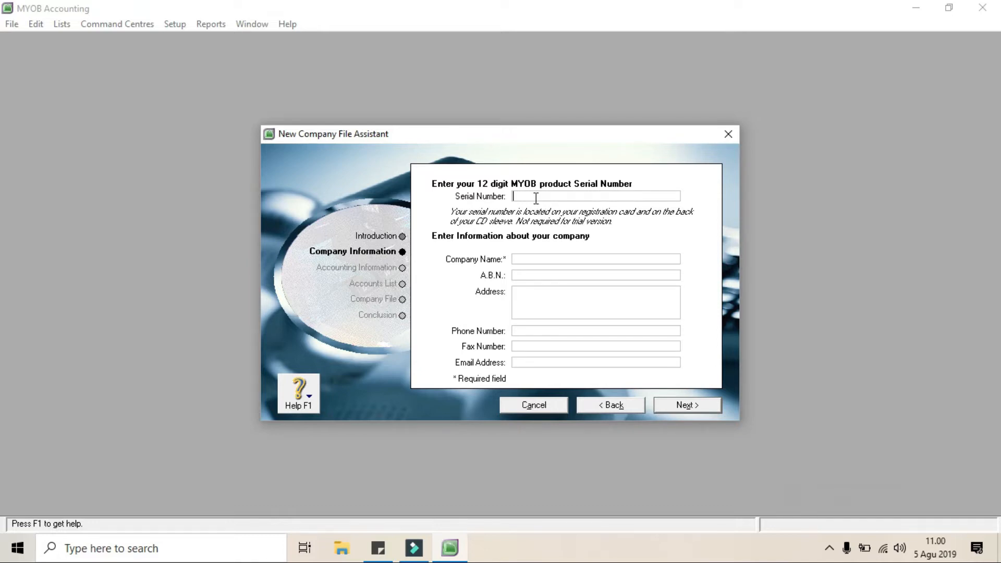
left_click(522, 258)
left_click(694, 411)
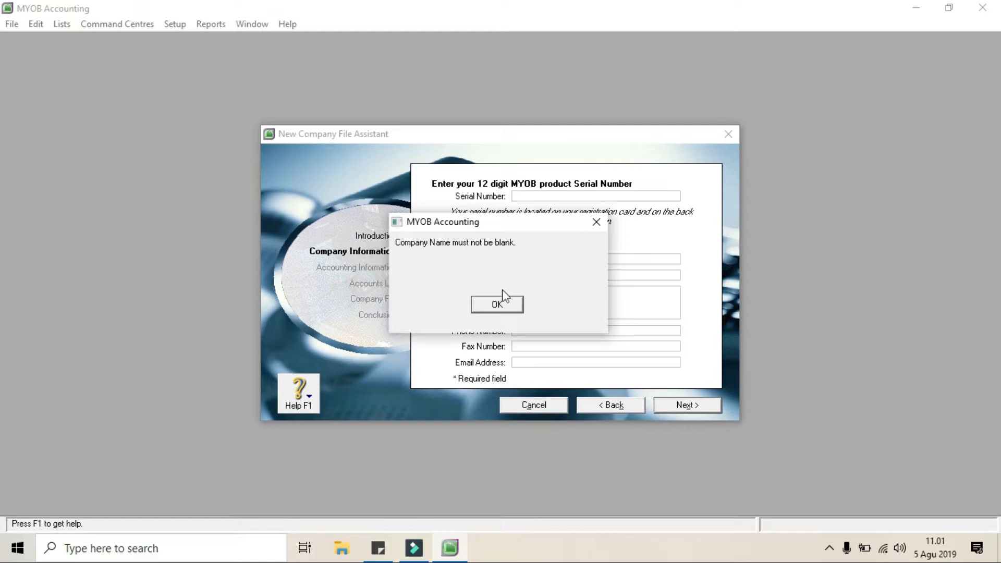
left_click(500, 304)
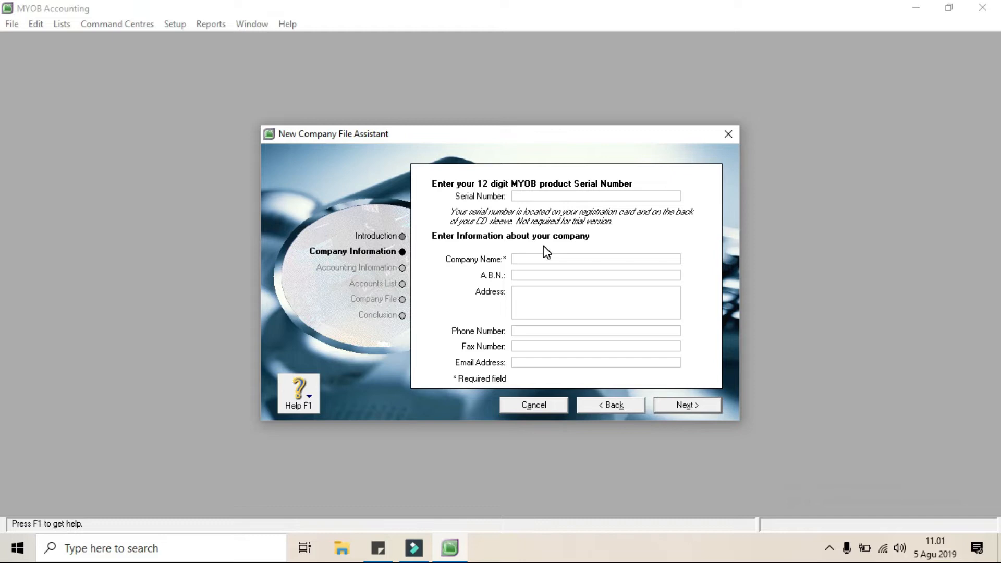
Enter PURNAMA LAUNDRY as the company name and fill in the company's street address
type("PURNAMA LAUNDRY")
left_click(516, 293)
left_click(545, 275)
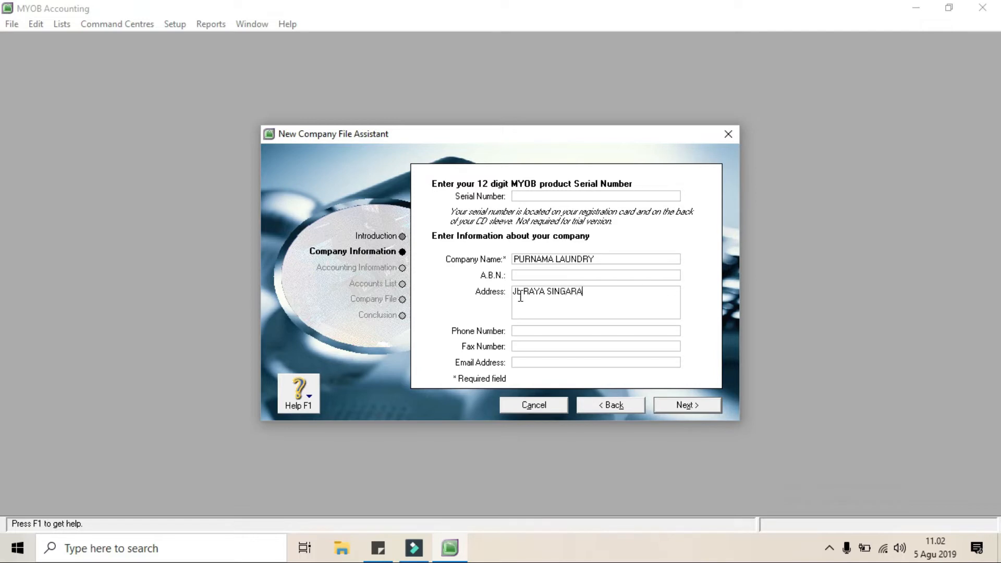
Fill in the company's phone number and fax number
left_click(517, 329)
left_click(519, 347)
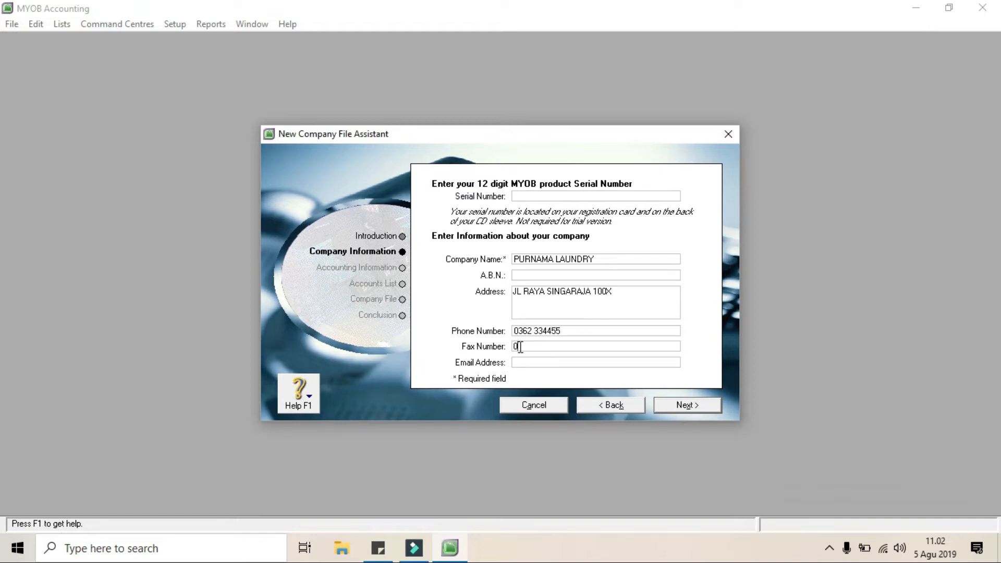
Fill in the company's e-mail address and continue to the accounting year settings
left_click(515, 362)
type("PURNAMALAU")
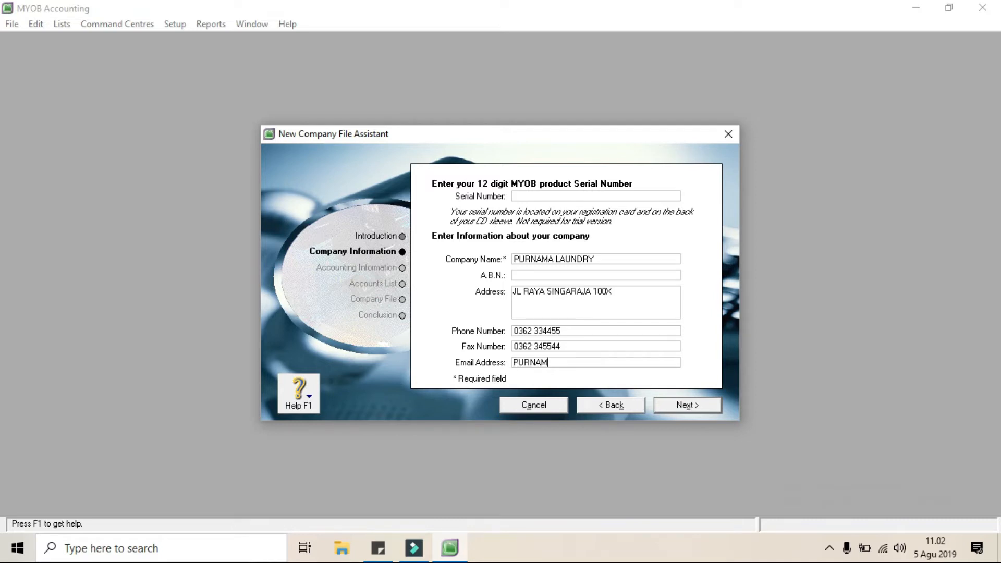
type("NDRY")
key("BackSpace")
key("BackSpace")
key("BackSpace")
key("BackSpace")
key("BackSpace")
key("BackSpace")
key("BackSpace")
key("BackSpace")
key("BackSpace")
key("BackSpace")
key("BackSpace")
key("BackSpace")
key("BackSpace")
key("BackSpace")
type("purnamalaundry.com")
left_click(687, 405)
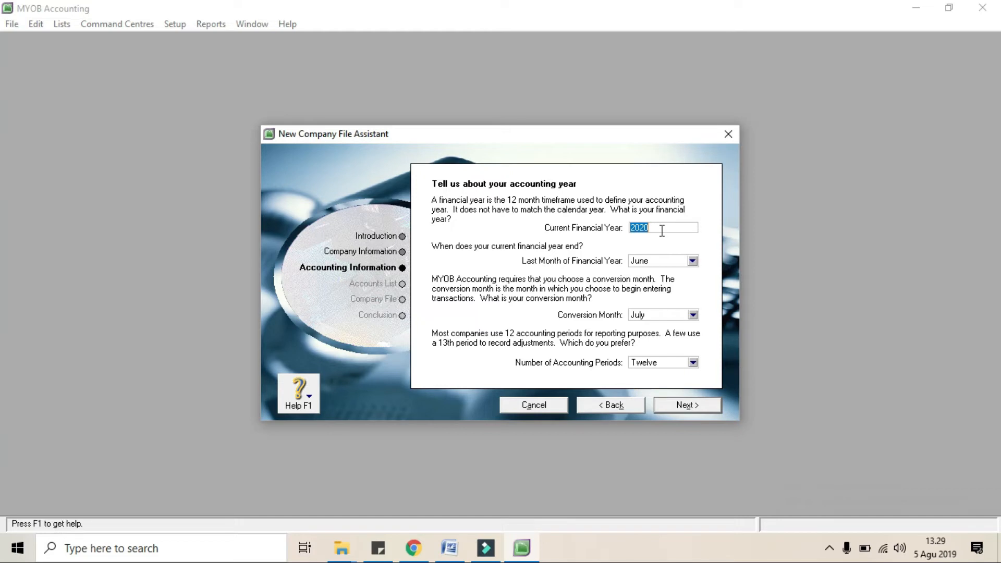
Consult the CONTOH KASUS document in Word, return to MYOB Accounting and set the current financial year to 2018
left_click(449, 548)
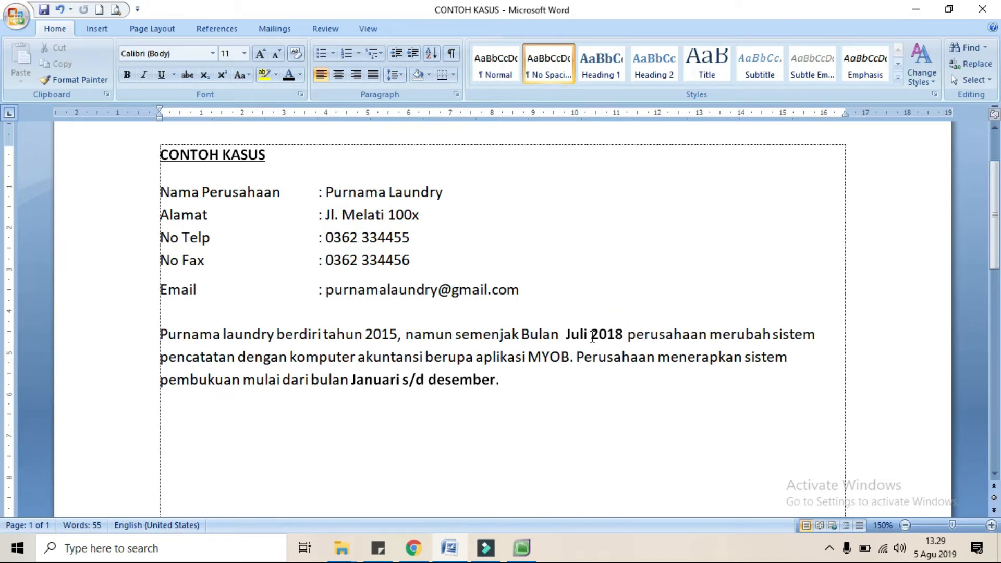
left_click(521, 548)
type("2")
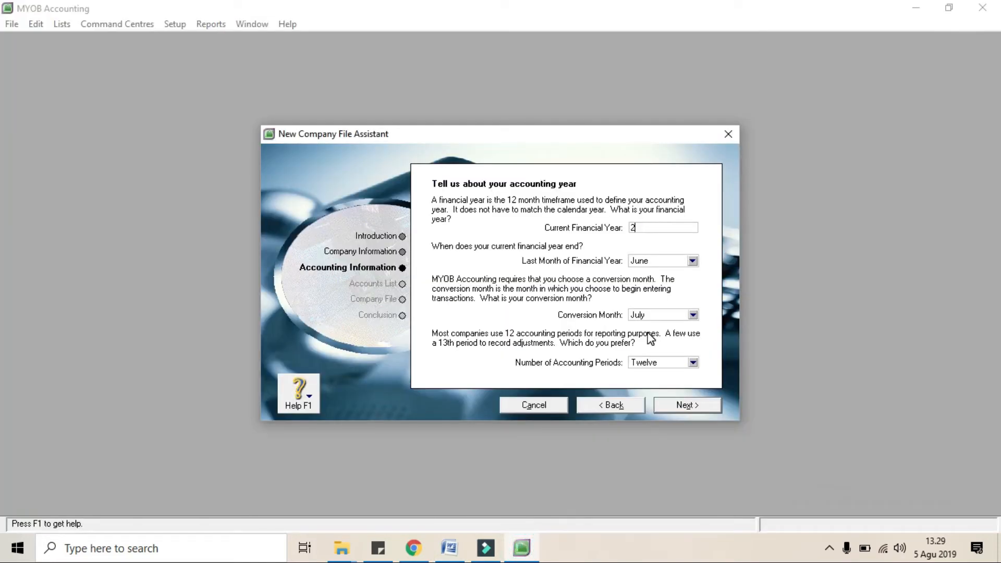
type("018")
Check the bookkeeping period in the Word case document, return to MYOB Accounting and set the last month of the financial year to December
left_click(450, 556)
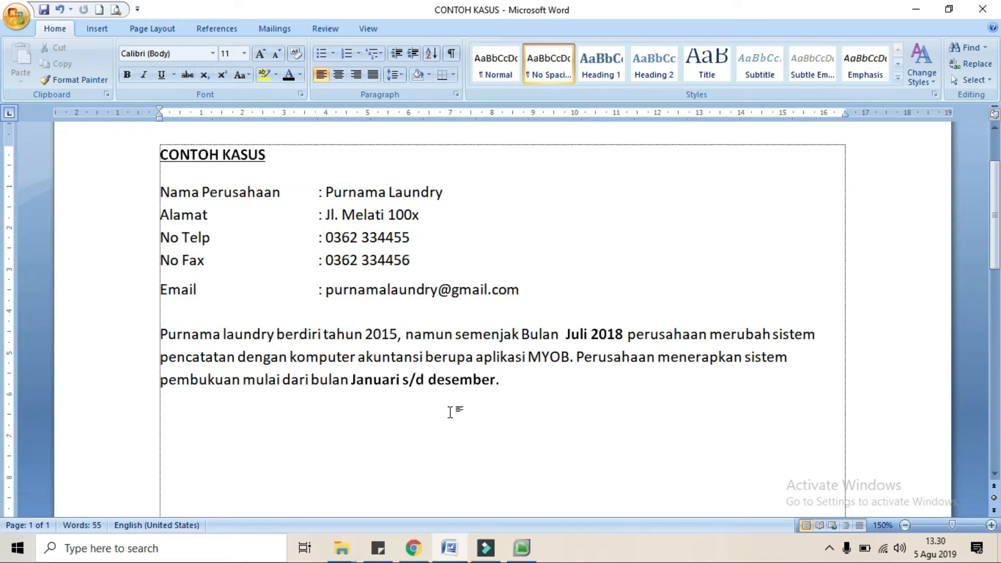
left_click(522, 548)
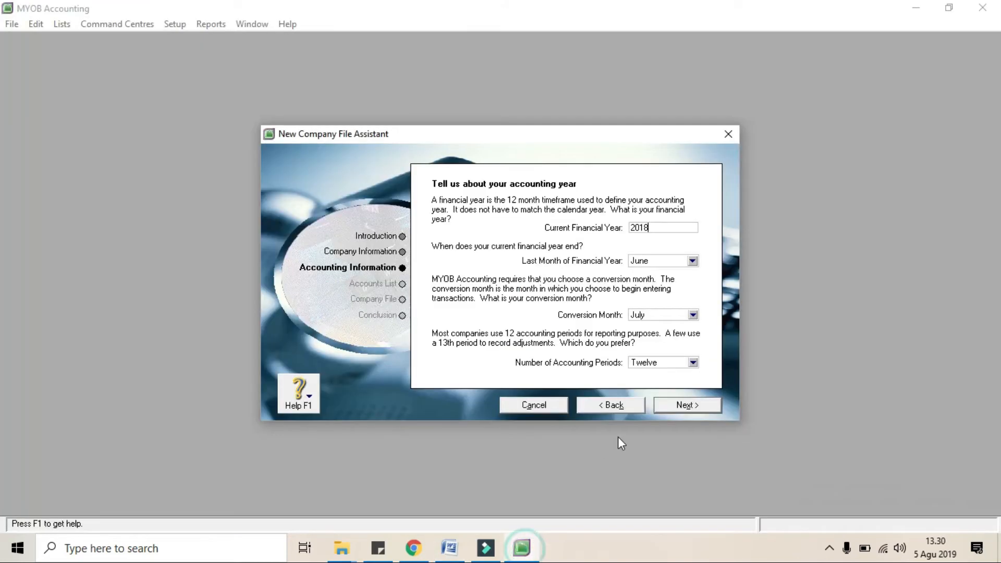
left_click(693, 262)
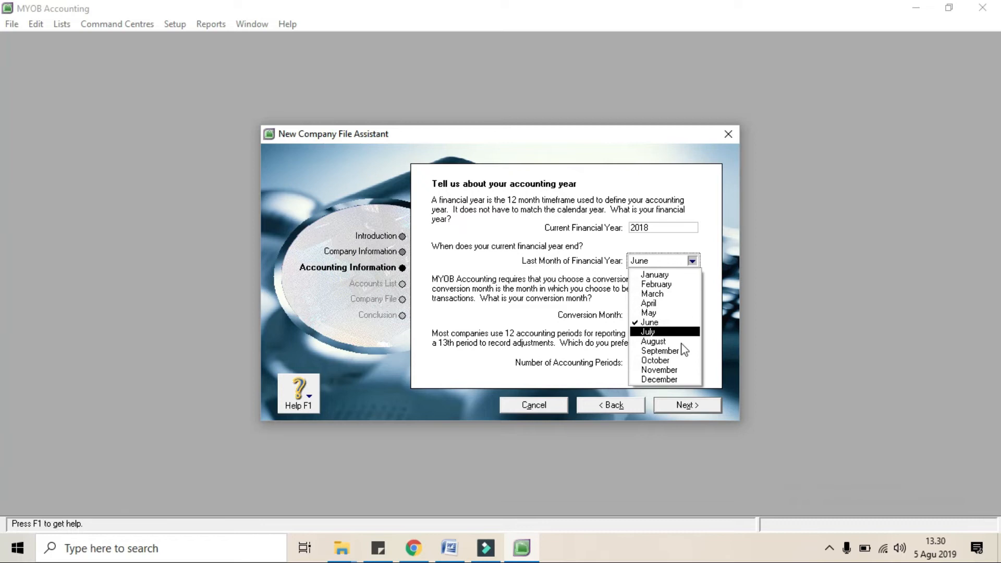
left_click(670, 377)
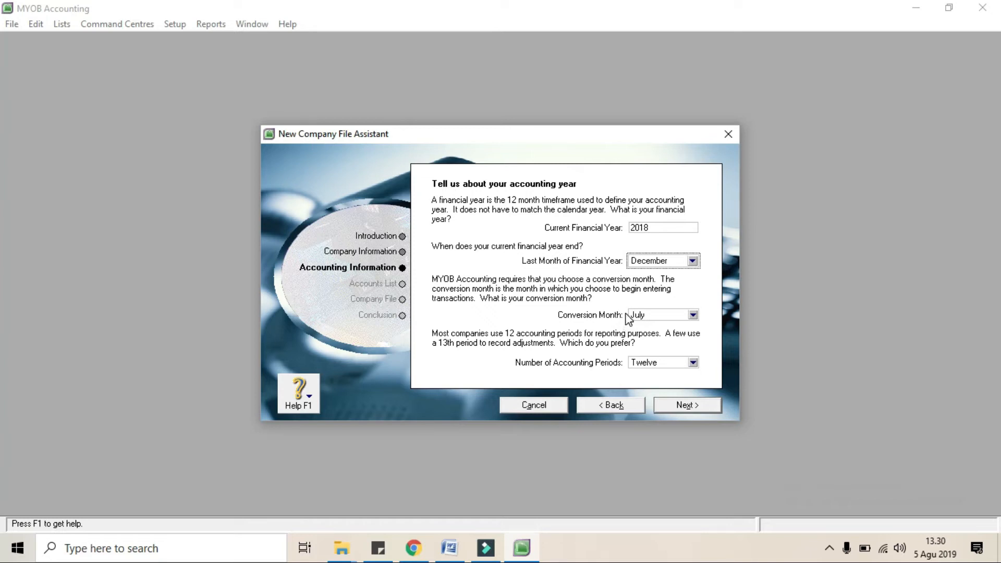
Check the changeover month in the Word case document, return to MYOB Accounting and choose July as the conversion month
left_click(450, 547)
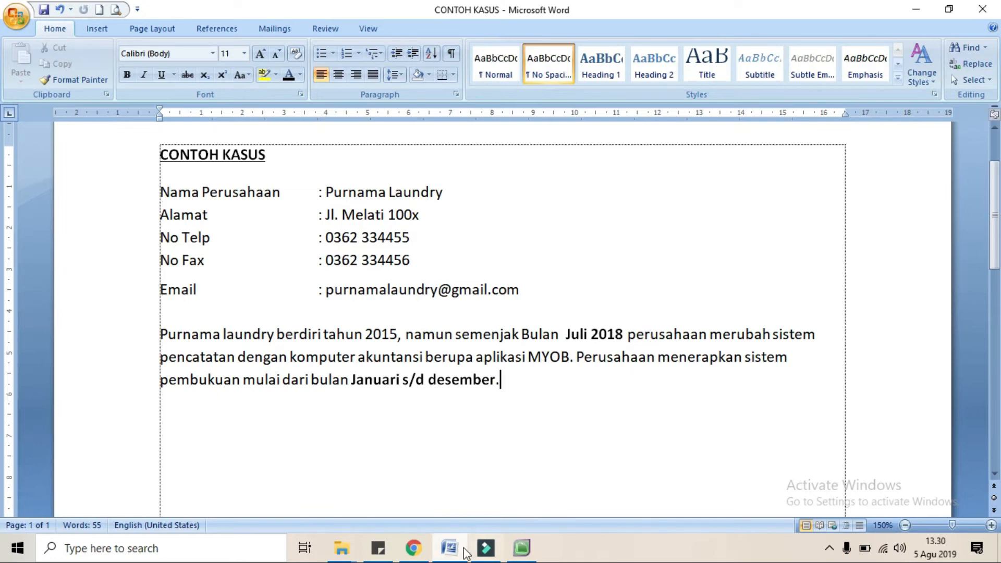
left_click(521, 548)
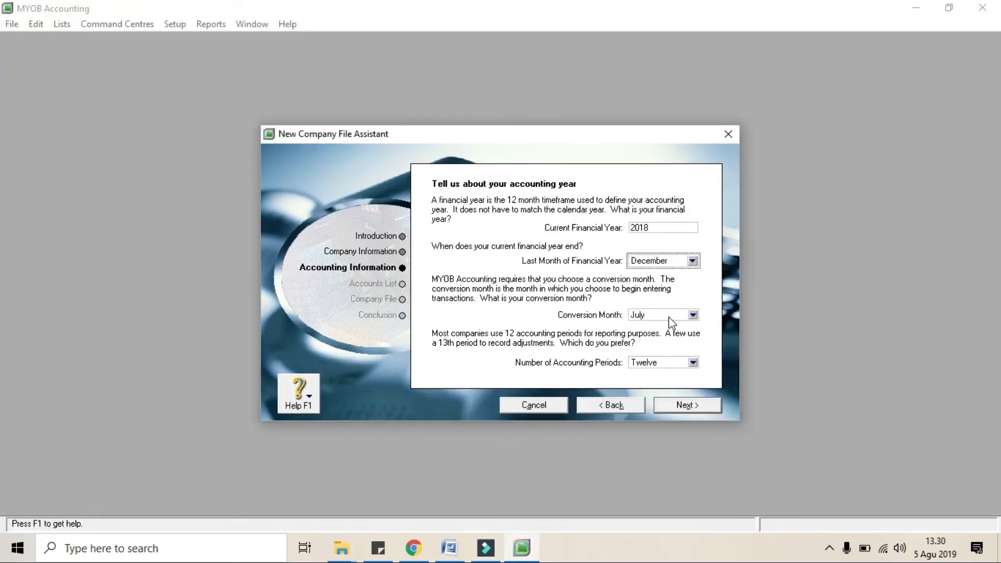
left_click(693, 315)
left_click(655, 384)
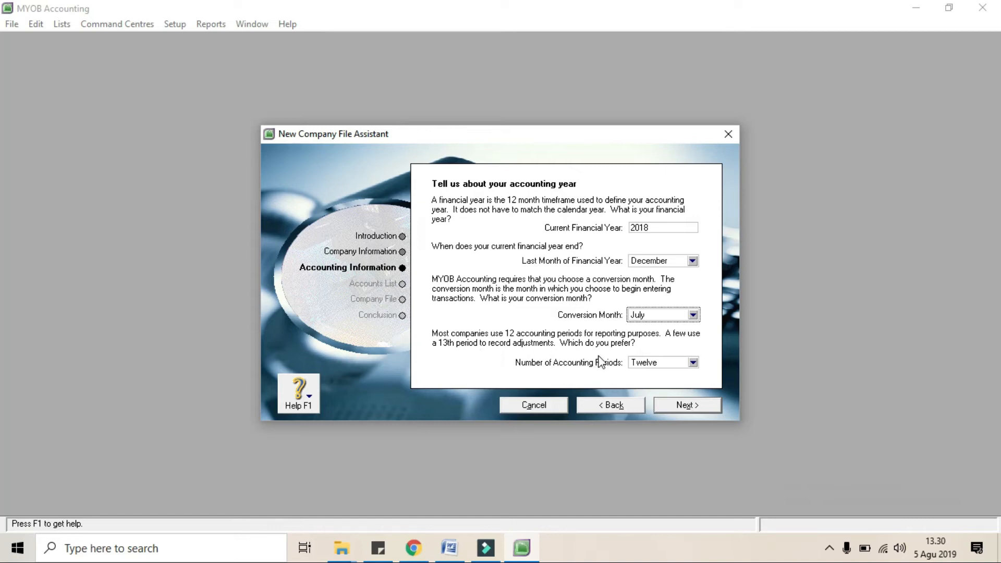
Set the number of accounting periods to Thirteen and confirm the accounting information
left_click(696, 363)
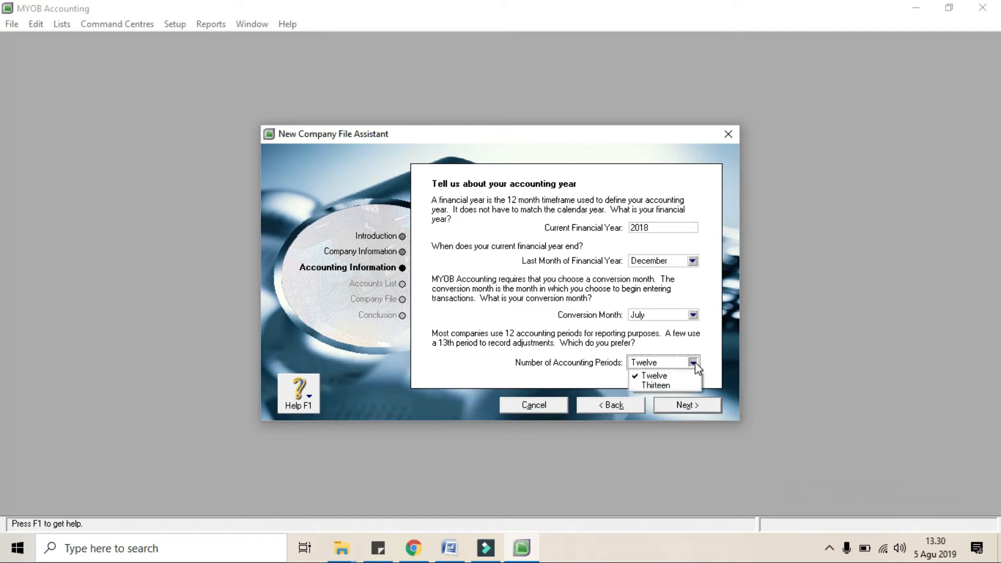
left_click(660, 384)
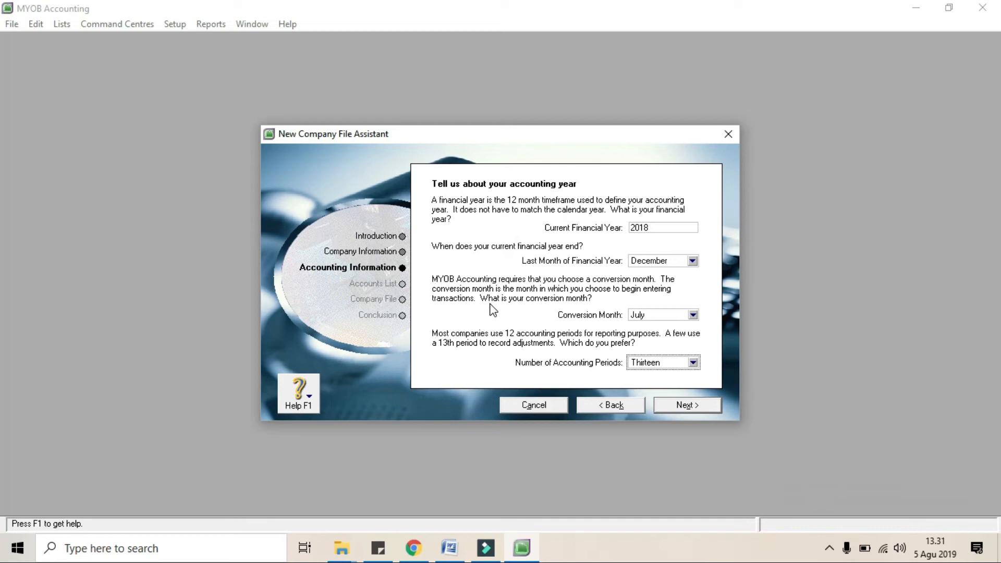
left_click(687, 406)
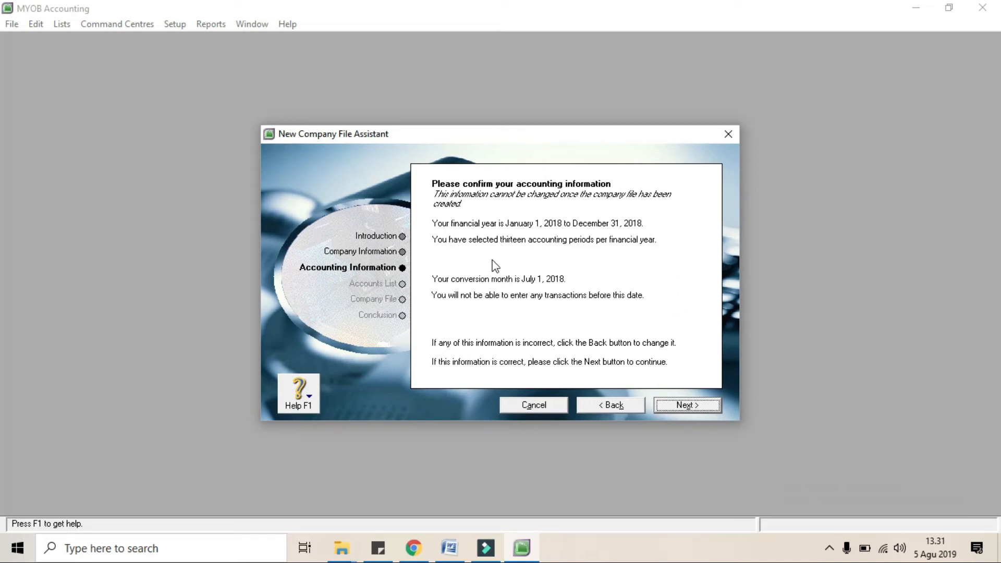
left_click(679, 402)
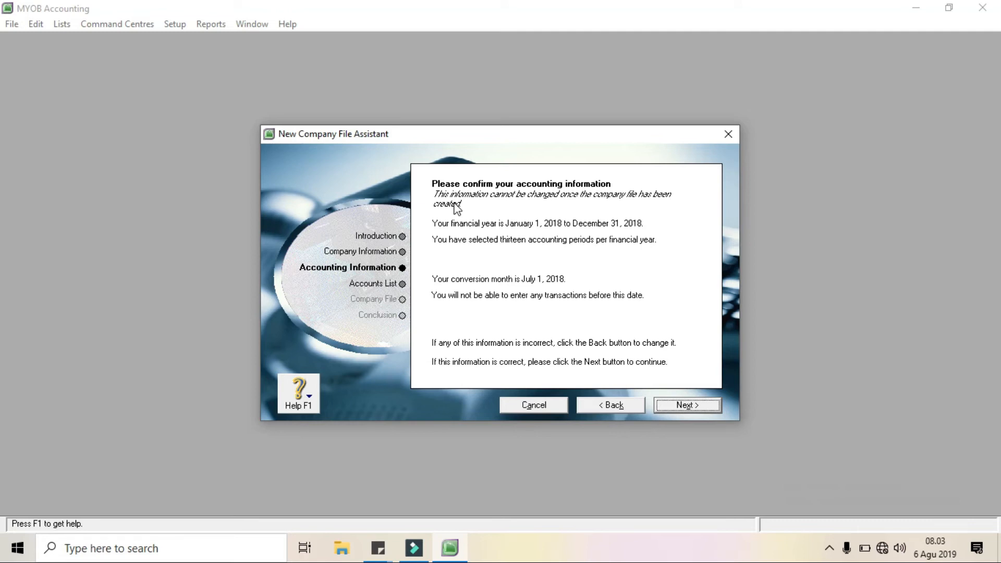
left_click(687, 405)
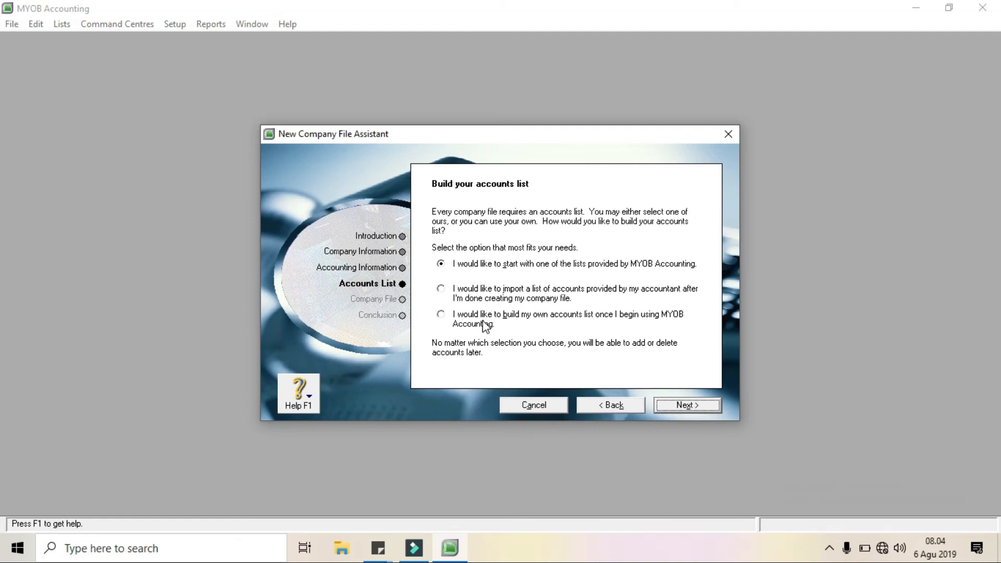
Choose to import a list of accounts provided by the accountant after the company file is created, and continue
left_click(473, 298)
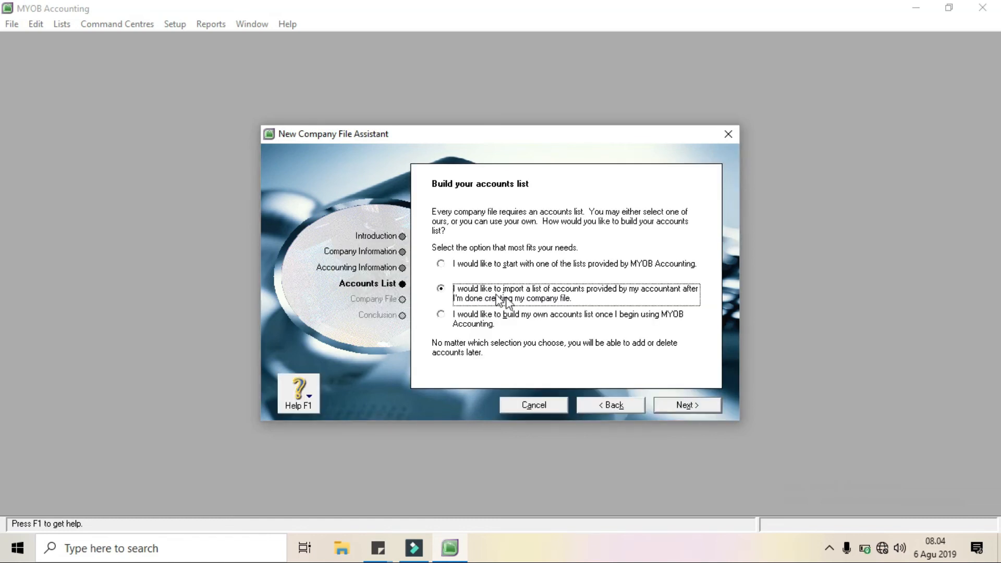
left_click(689, 408)
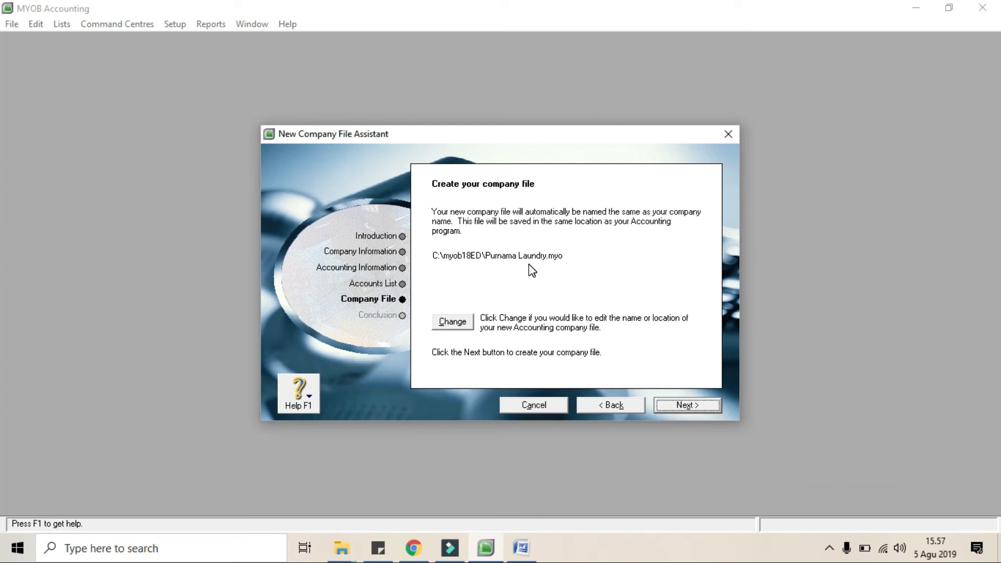
Change the company file's location to E:\PPG 2019_UM\BELAJAR, keep the name Purnama Laundry, and create the file
left_click(464, 323)
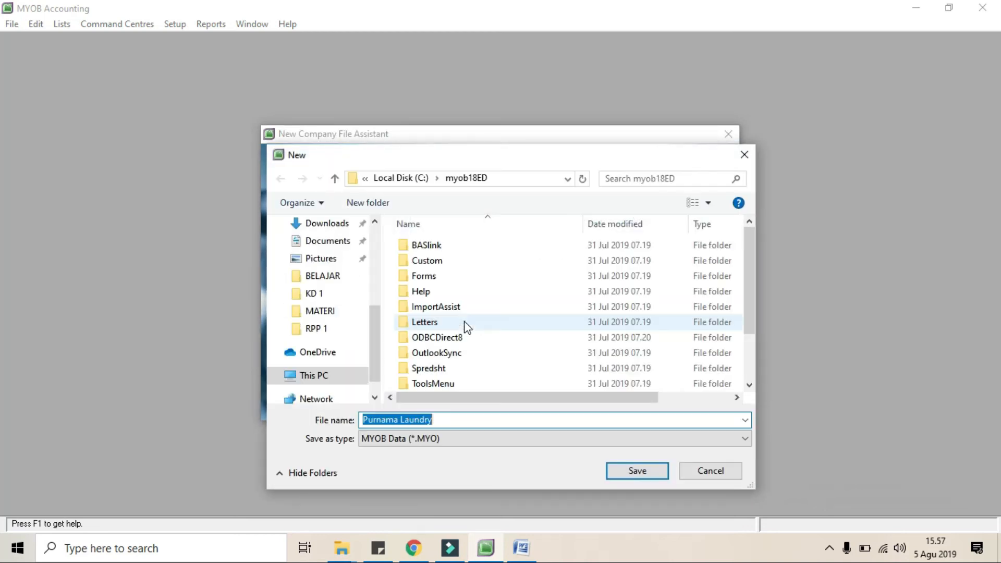
left_click(346, 389)
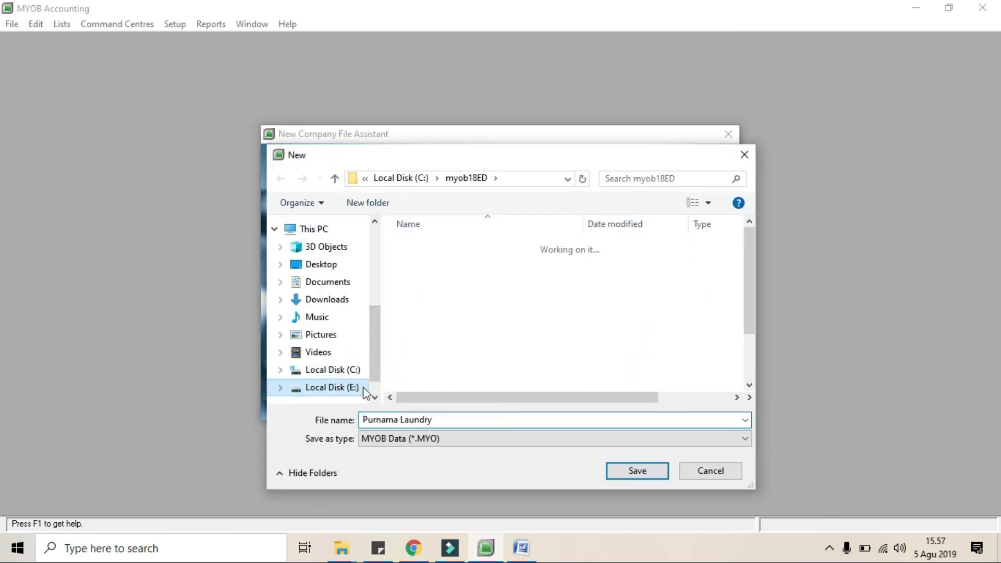
scroll(442, 358, "down", 1)
double_click(440, 362)
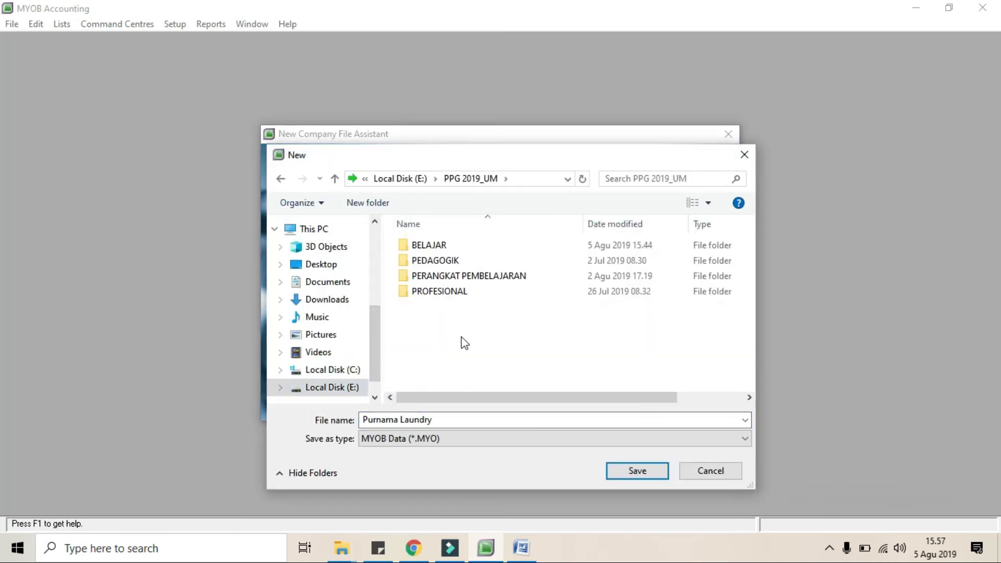
double_click(437, 245)
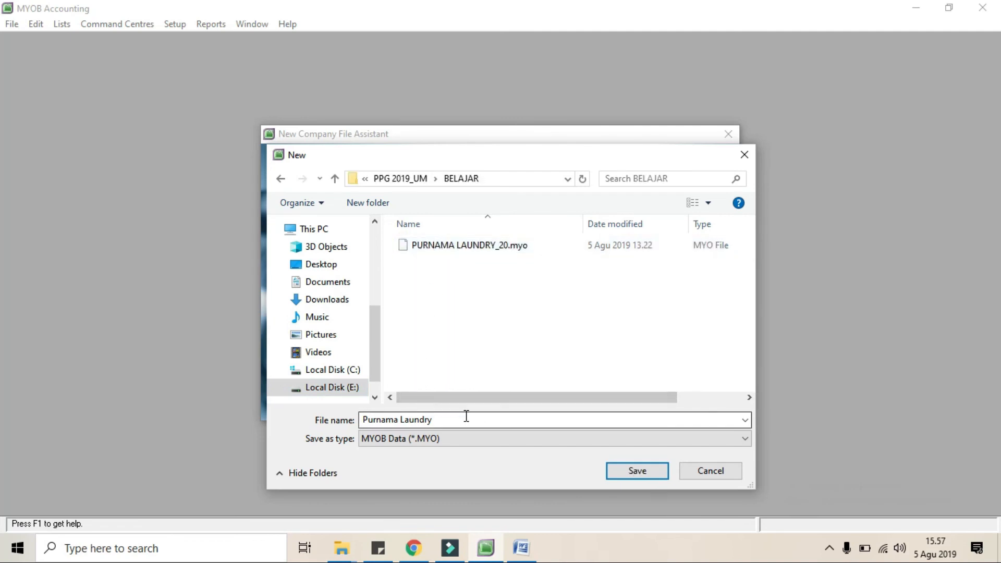
left_click(452, 422)
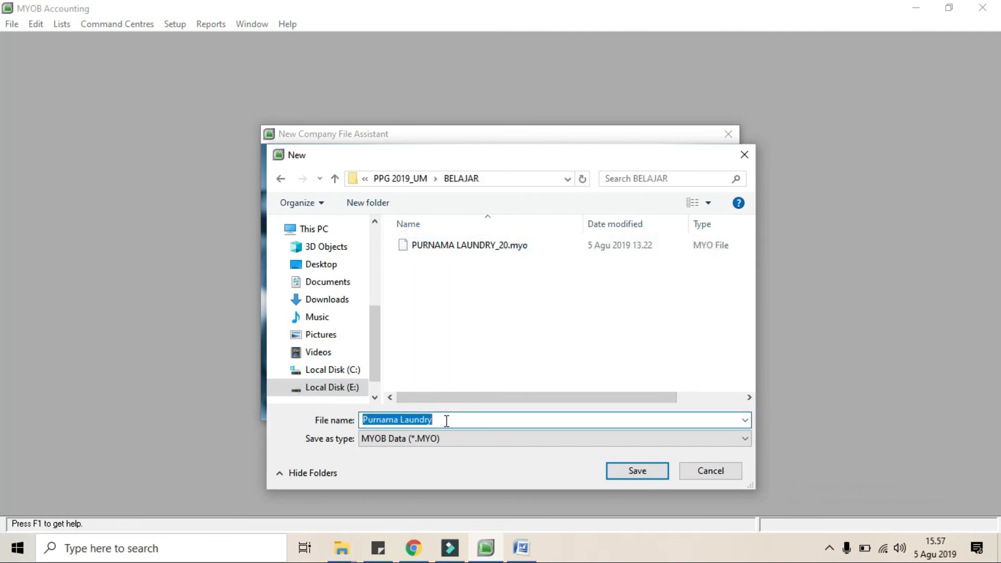
left_click(444, 421)
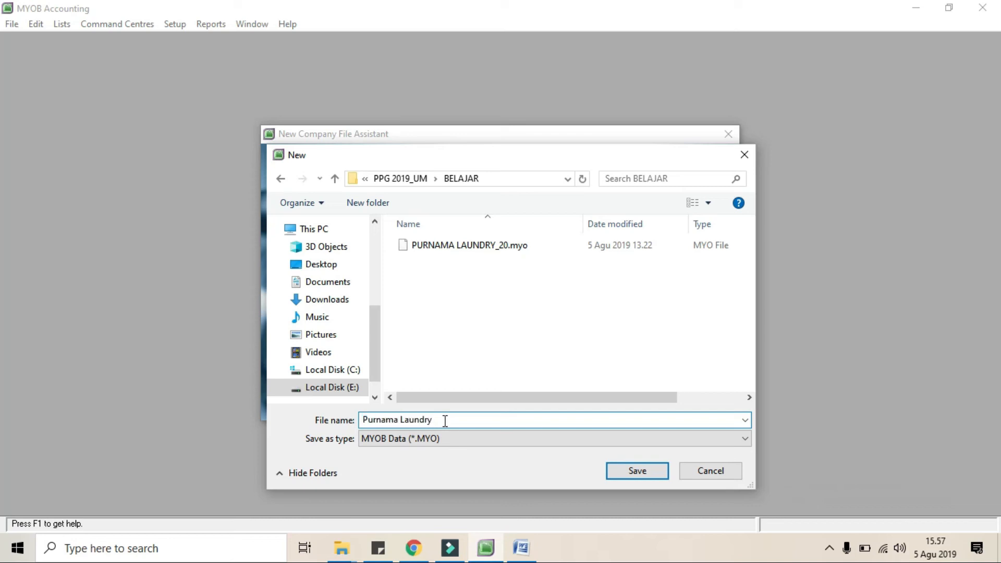
left_click(632, 473)
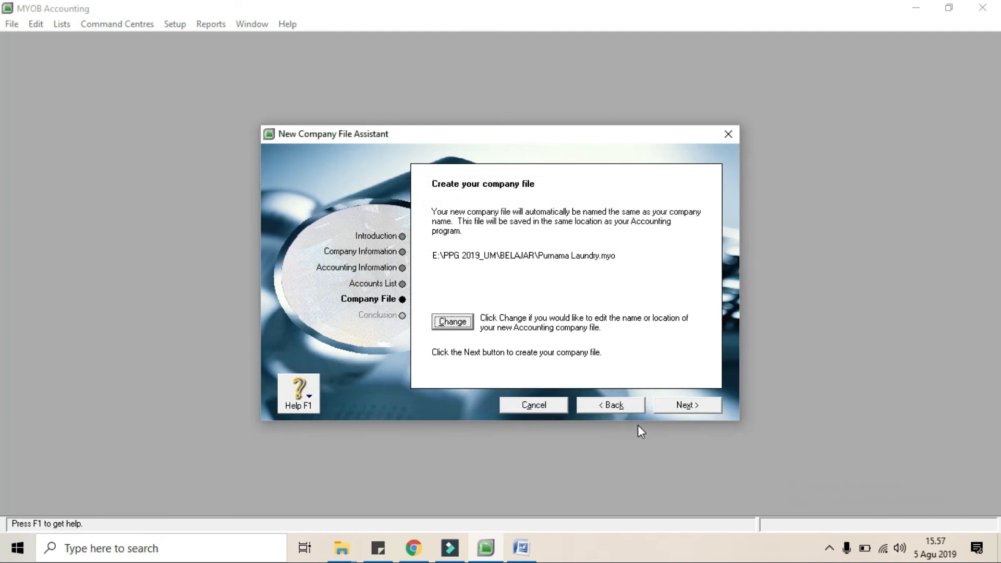
left_click(695, 402)
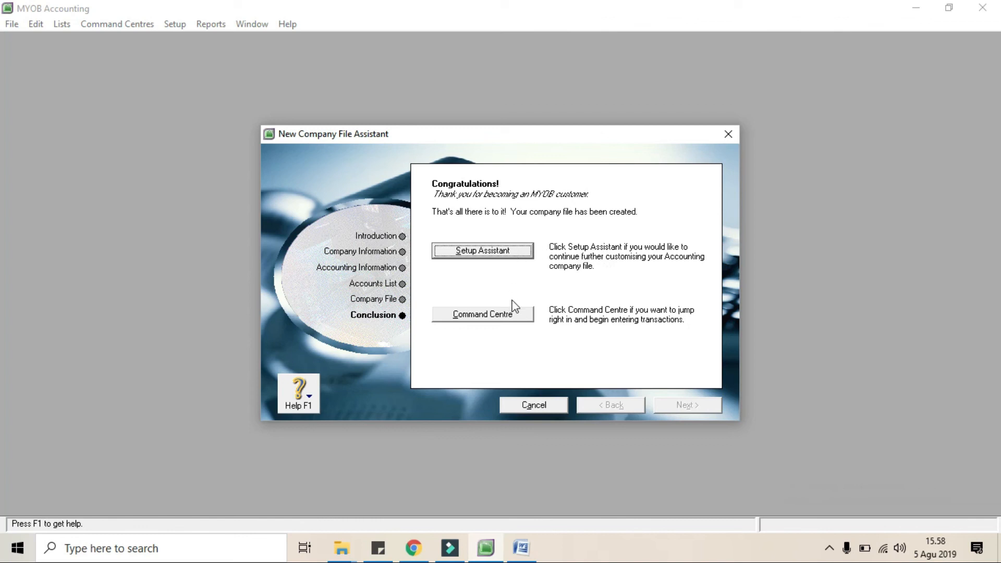
Enter the Command Centre of the new company file and open its company information
left_click(508, 315)
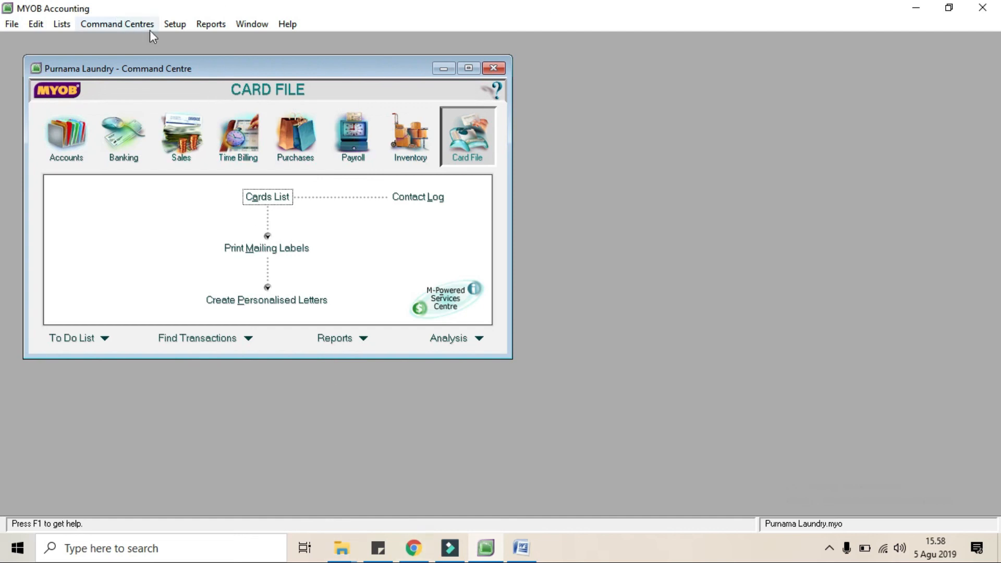
left_click(169, 25)
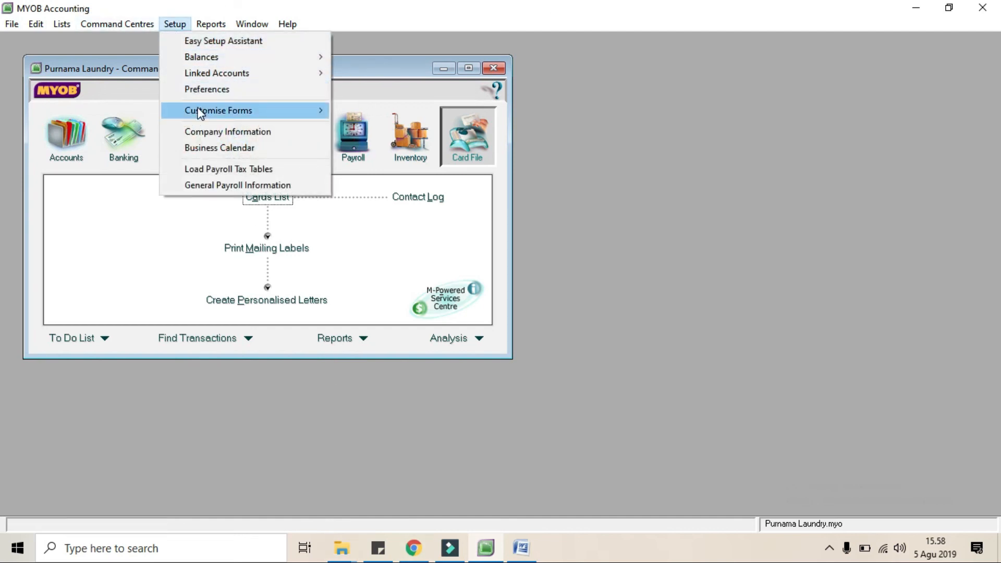
left_click(200, 131)
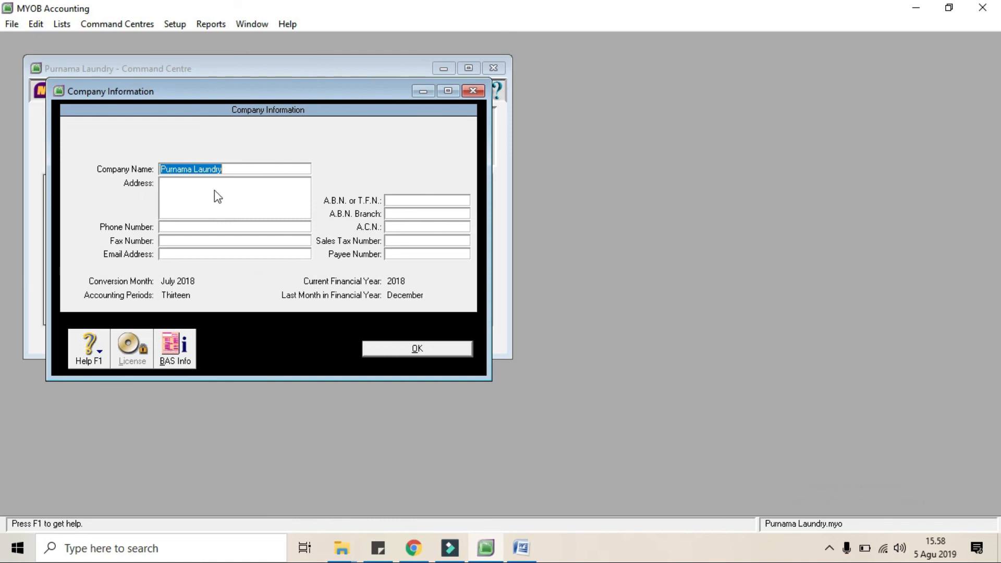
left_click(203, 227)
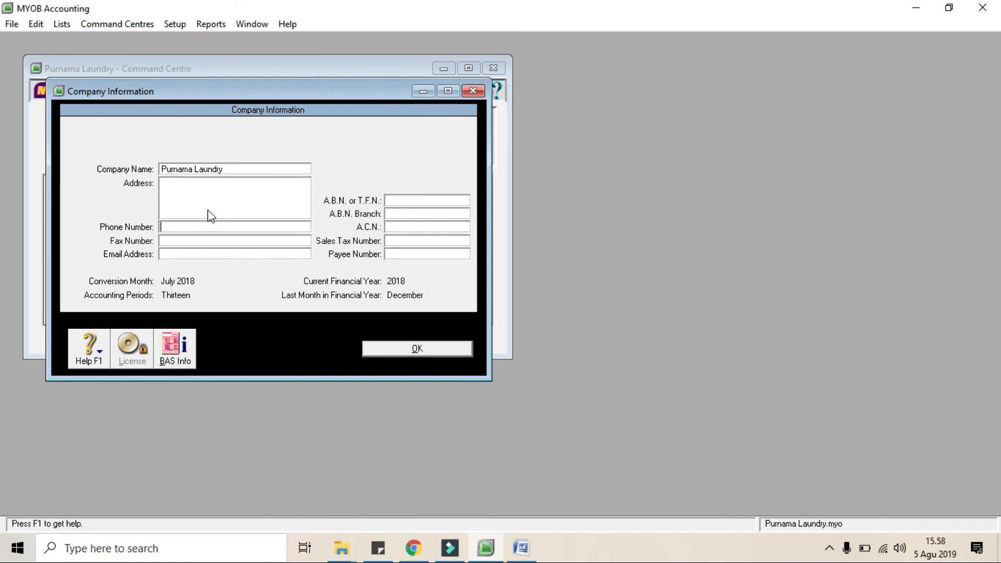
Check the company name and accounting details in the company information, and close it
left_click(225, 173)
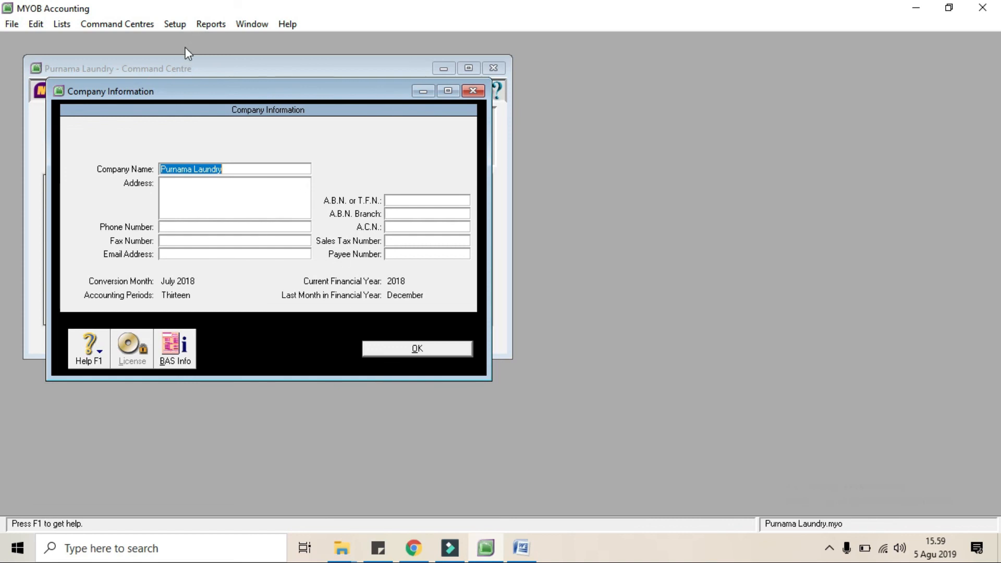
left_click(227, 169)
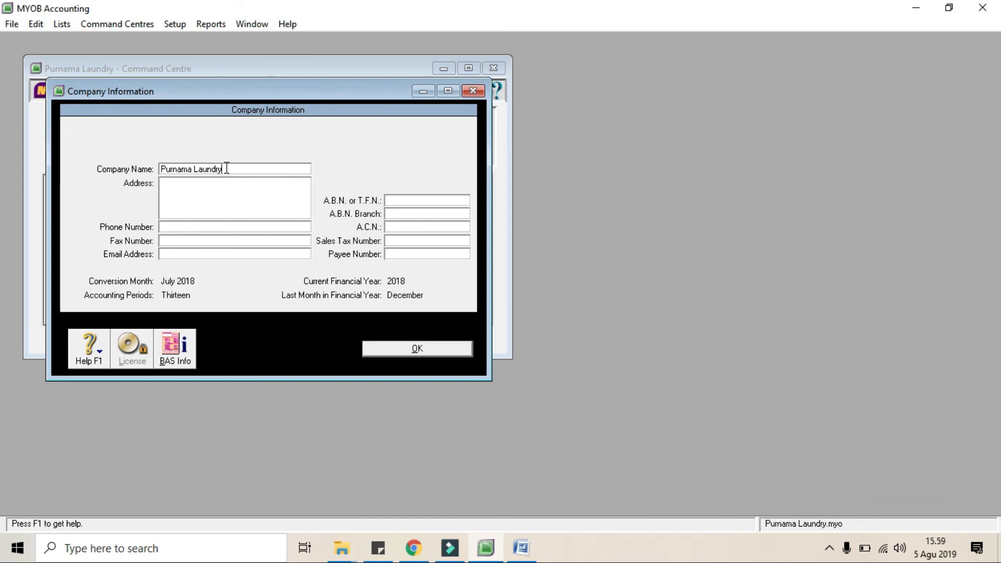
left_click(424, 354)
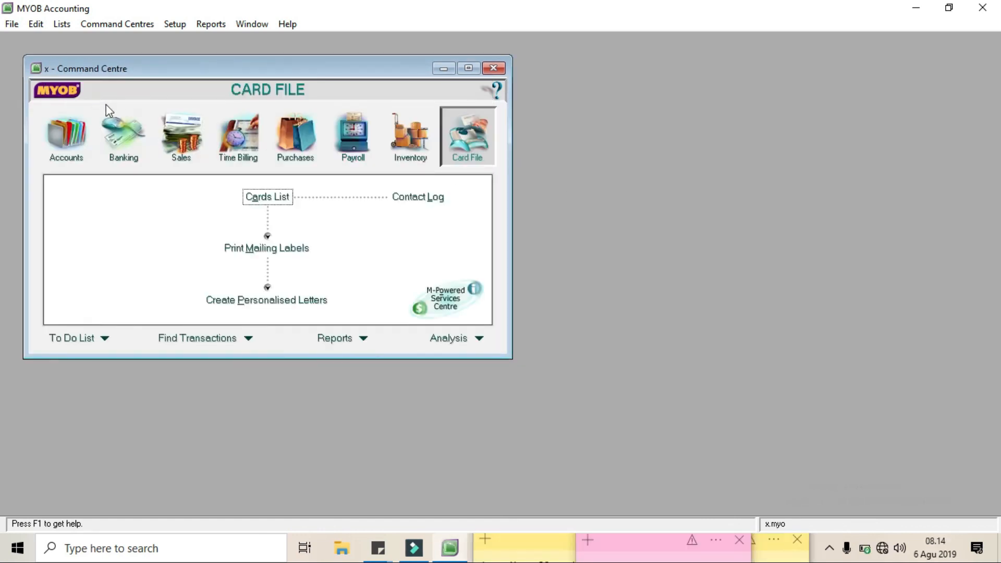
Exit the accounting program and decline to back up the company file
left_click(11, 24)
left_click(52, 311)
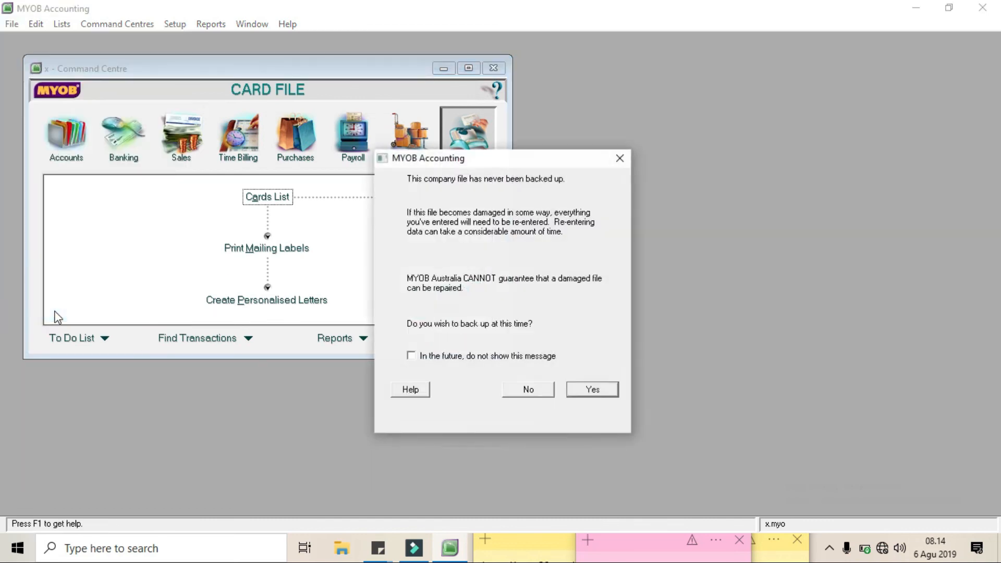
left_click(522, 390)
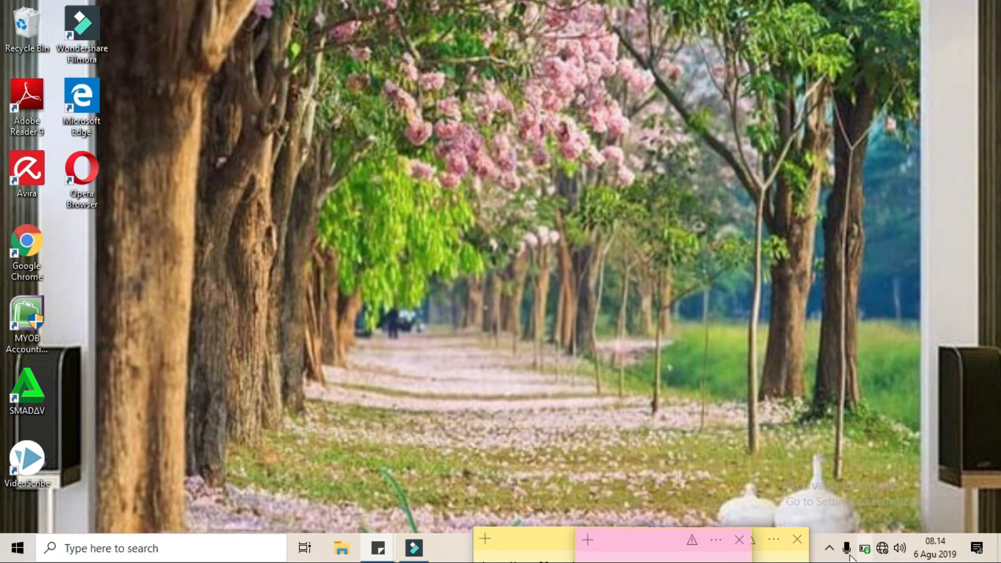
left_click(831, 548)
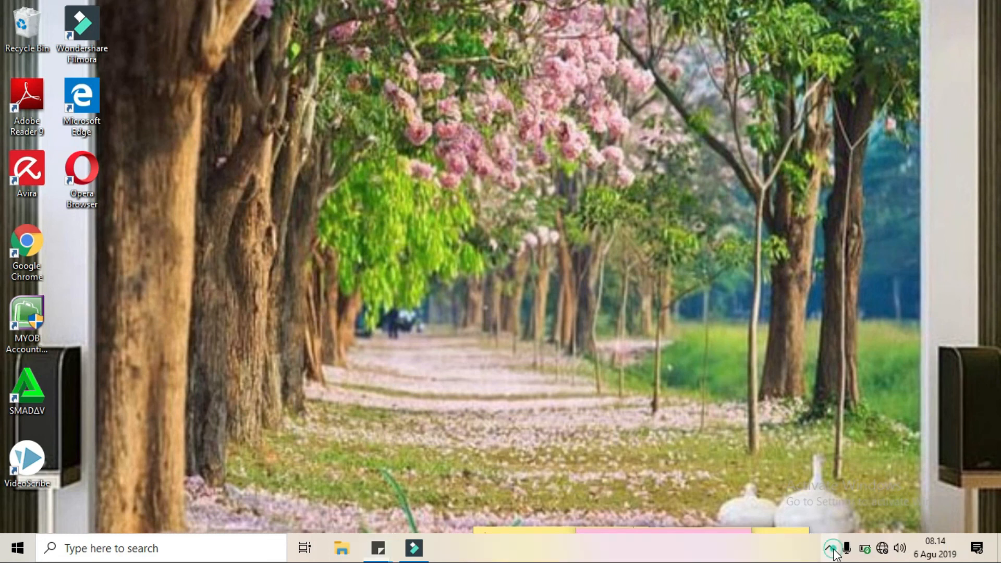